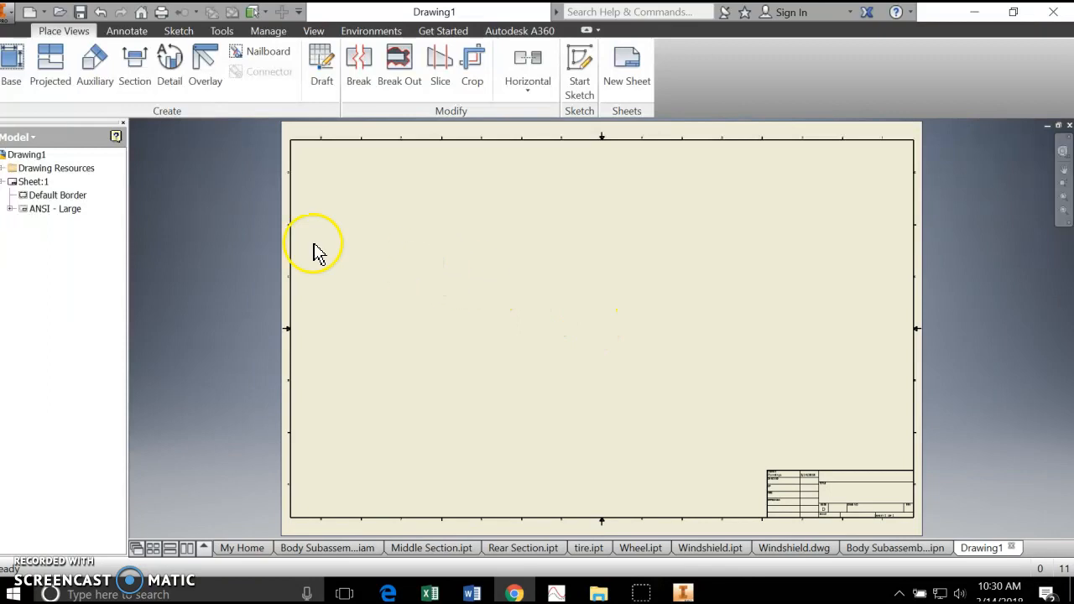
# Delete the ANSI - Large title block from Sheet:1
pyautogui.rightClick(31, 188)
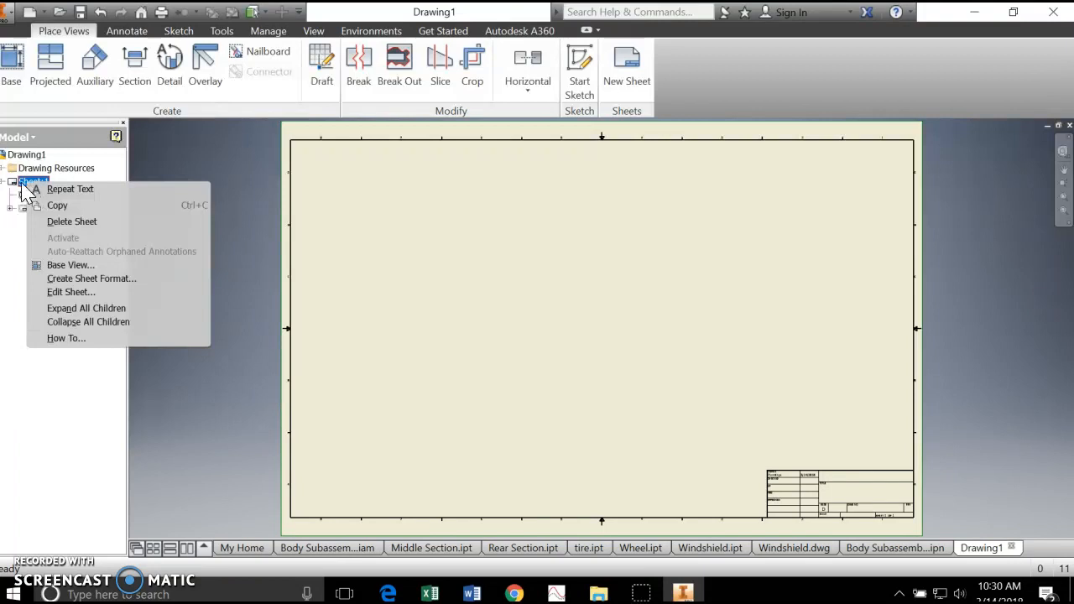
pyautogui.click(269, 304)
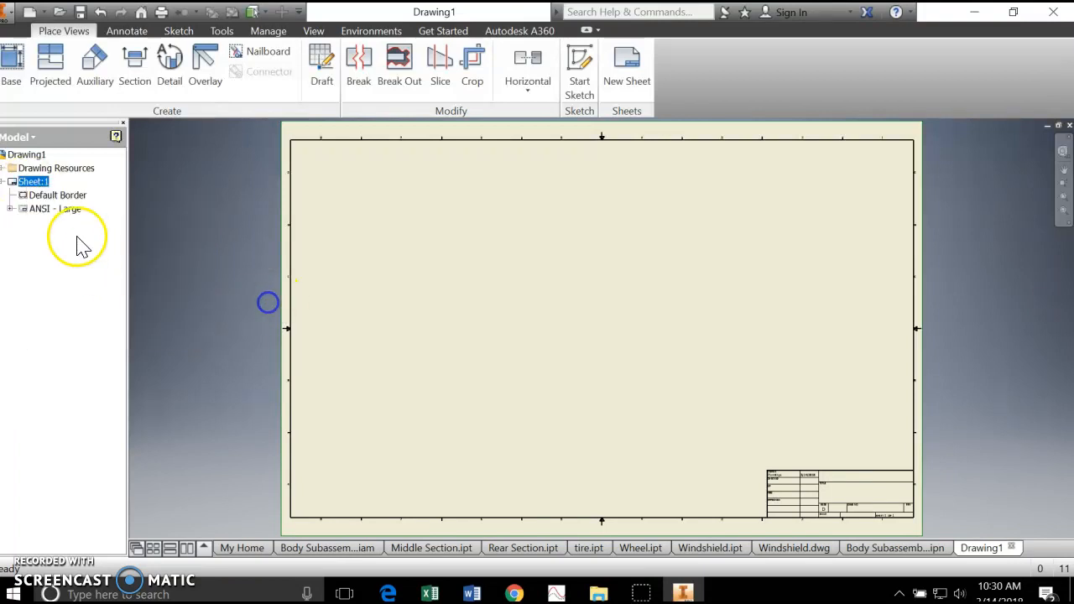
pyautogui.rightClick(38, 211)
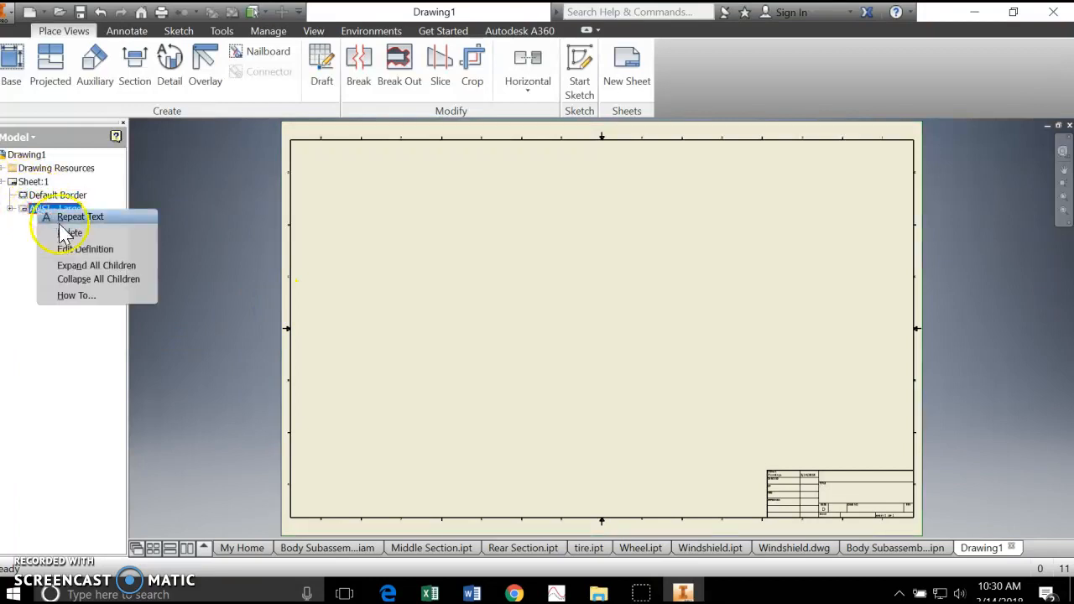
pyautogui.click(68, 233)
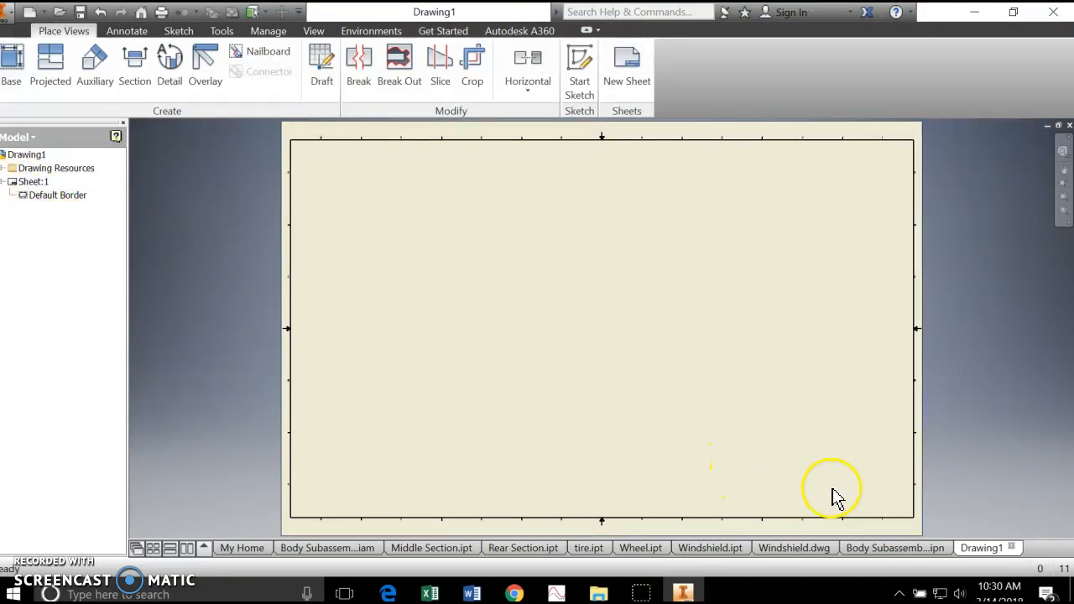
# Change the size of Sheet:1 to A4, keeping the landscape orientation
pyautogui.rightClick(32, 185)
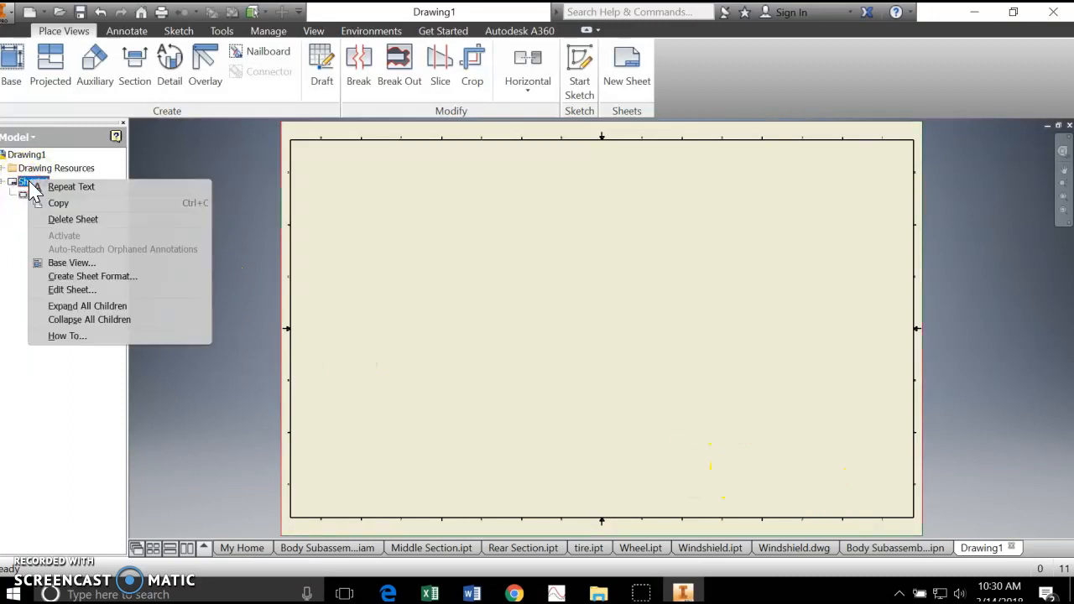
pyautogui.click(69, 290)
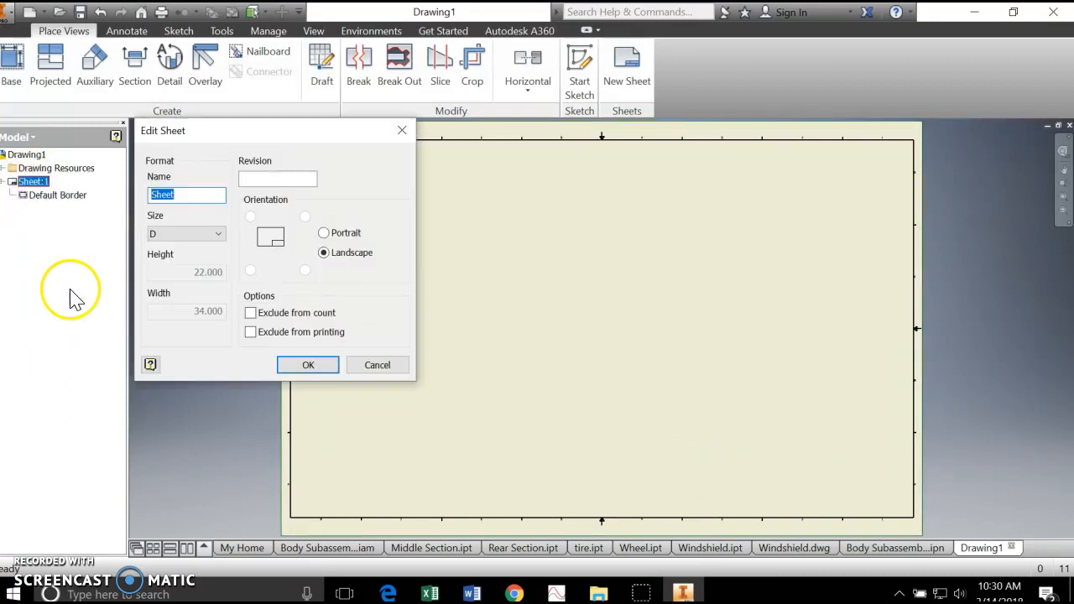
pyautogui.click(214, 234)
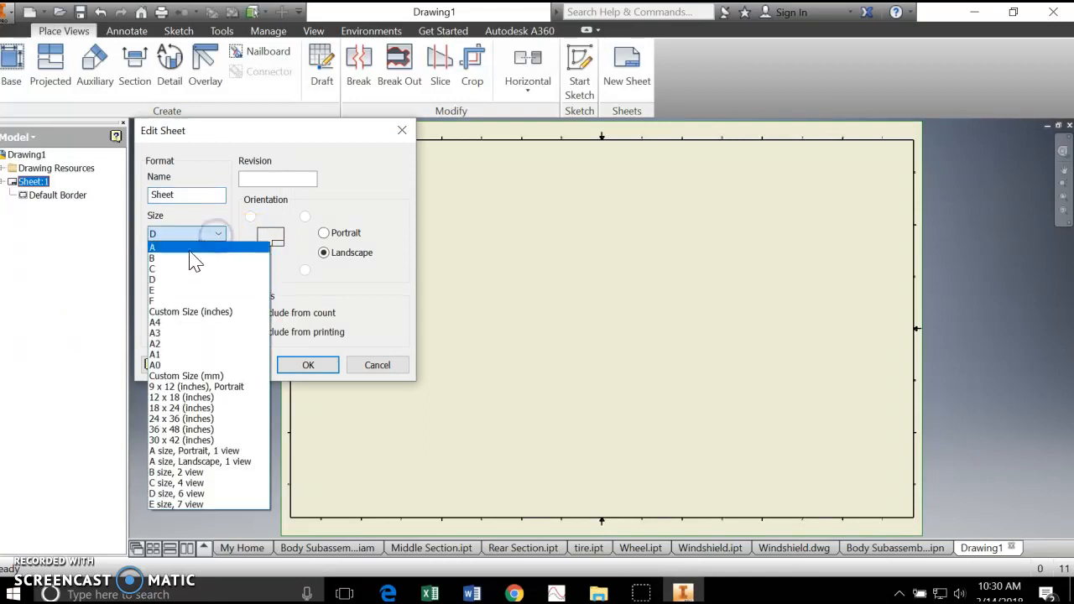
pyautogui.click(172, 322)
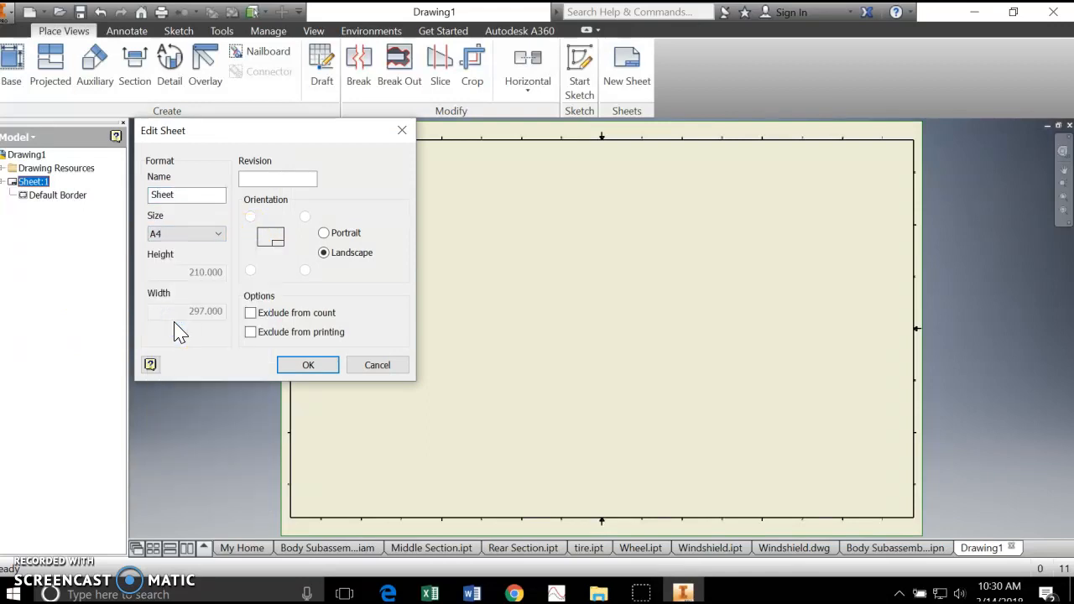
pyautogui.click(307, 364)
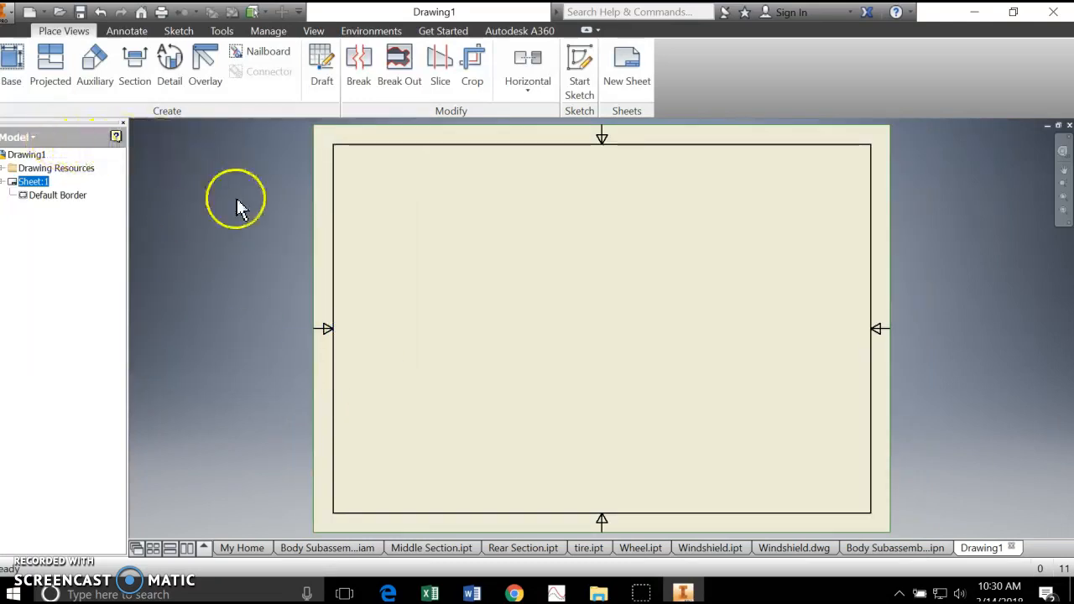
# Start a base view of Middle Section.ipt and position its front view in the lower-left area of the sheet
pyautogui.click(12, 66)
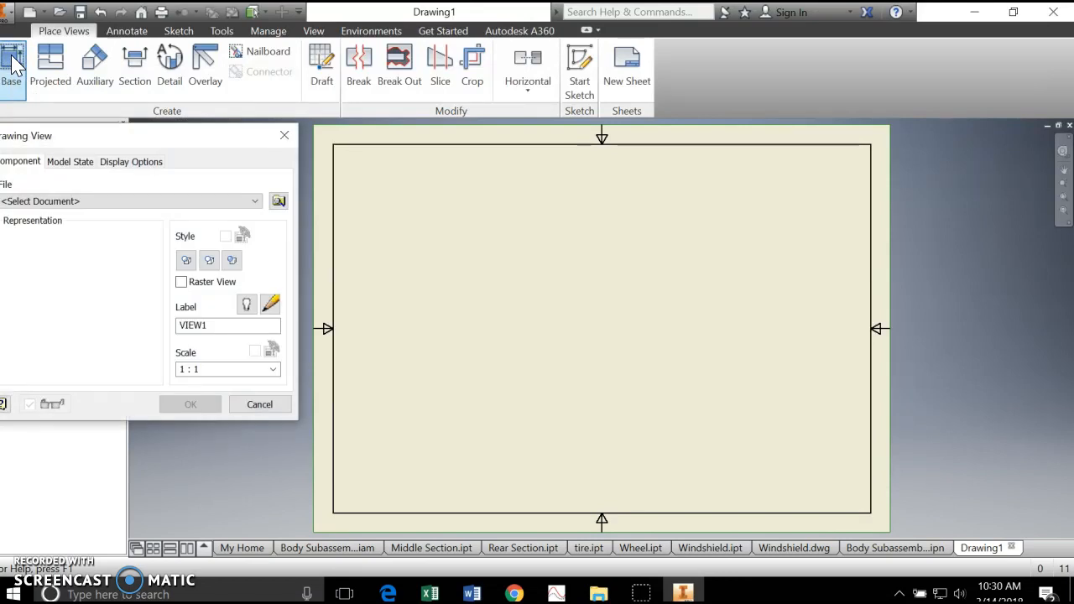
pyautogui.click(256, 202)
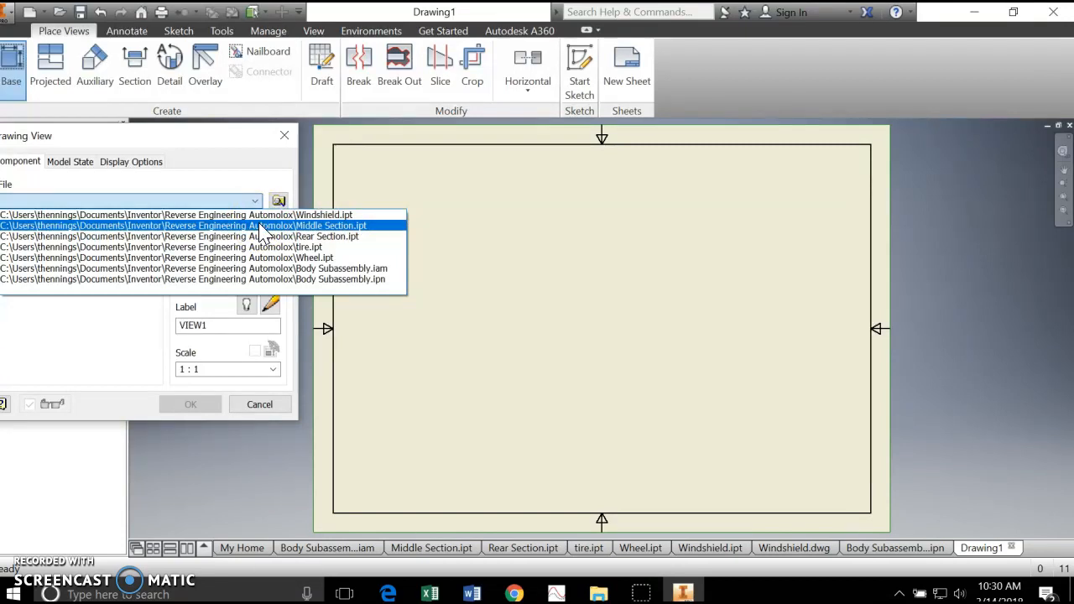
pyautogui.click(261, 225)
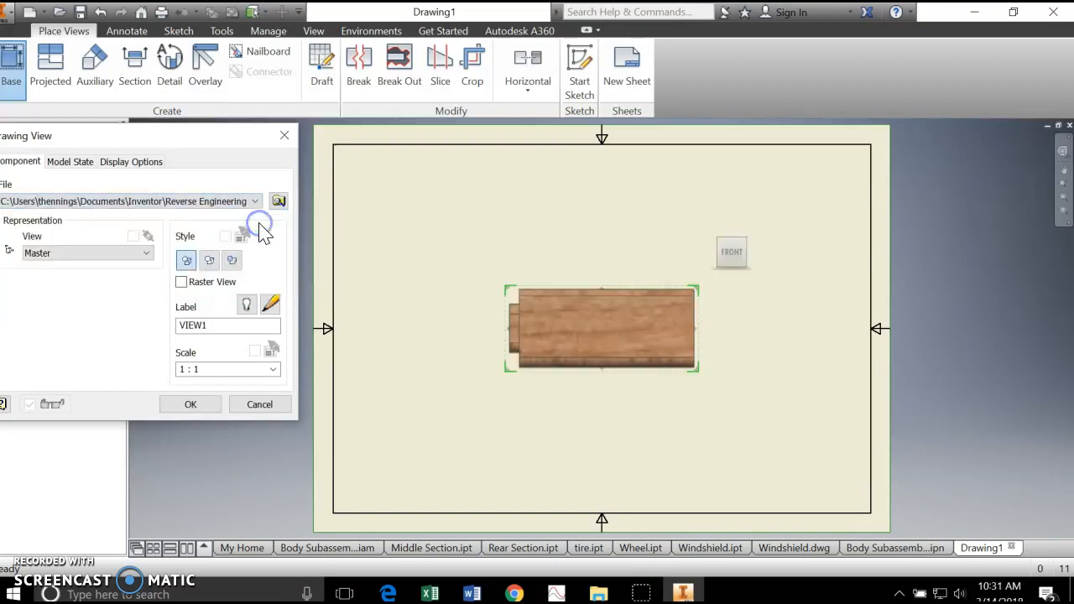
pyautogui.moveTo(599, 323); pyautogui.dragTo(466, 417)
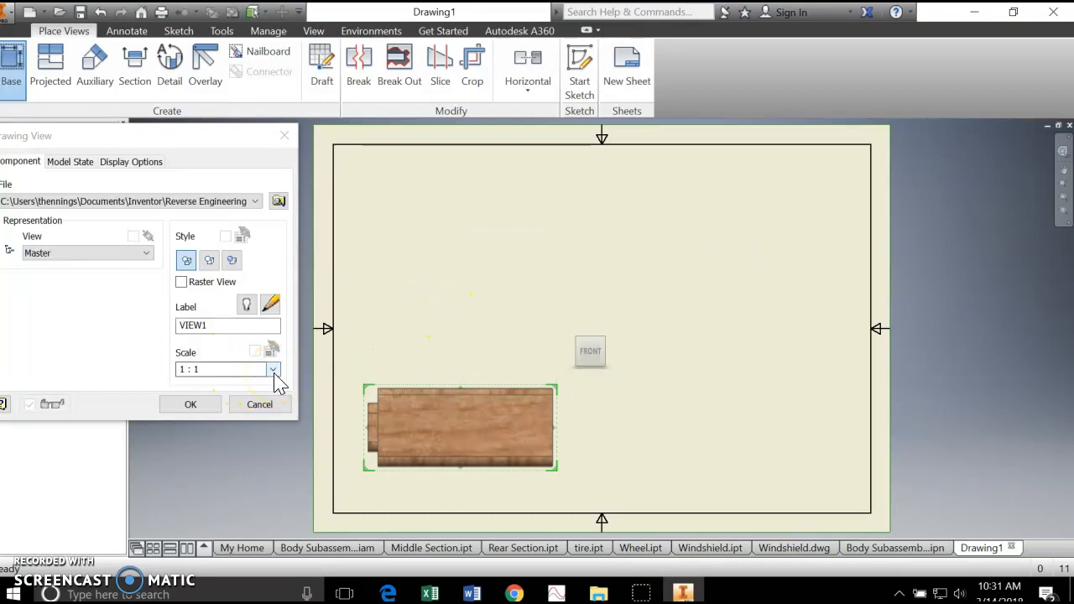
# Try the base view at 2:1 and 1/4 scale, return it to 1:1, and create the view
pyautogui.click(273, 371)
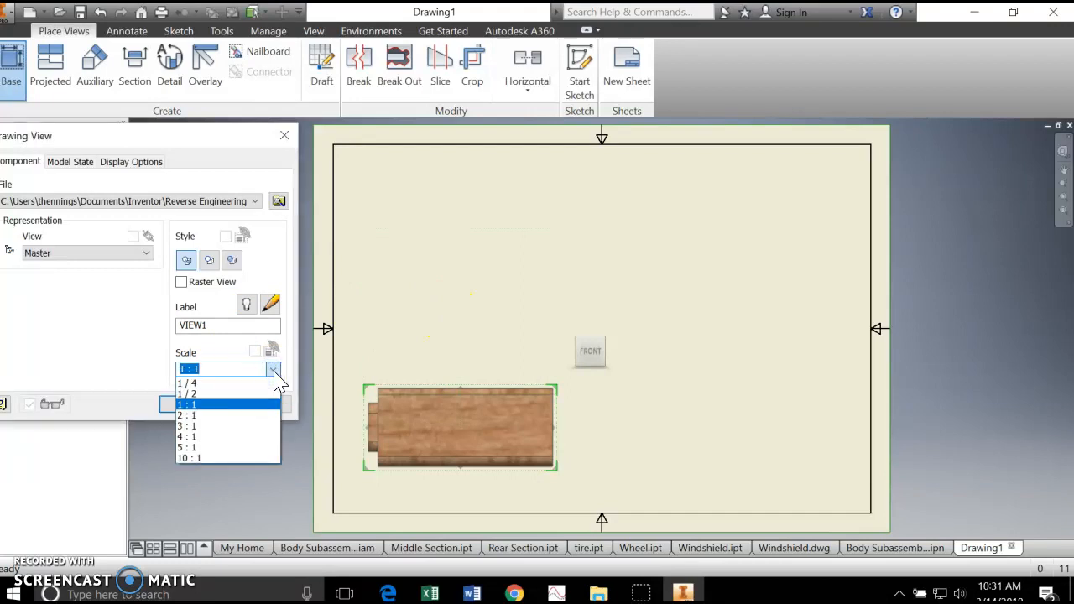
pyautogui.click(227, 415)
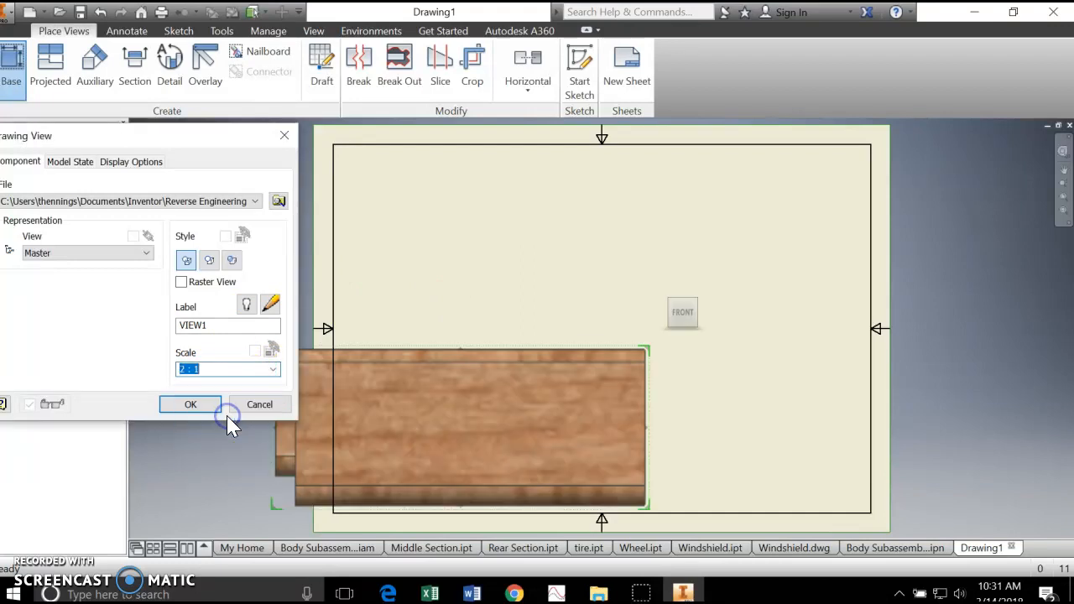
pyautogui.click(274, 370)
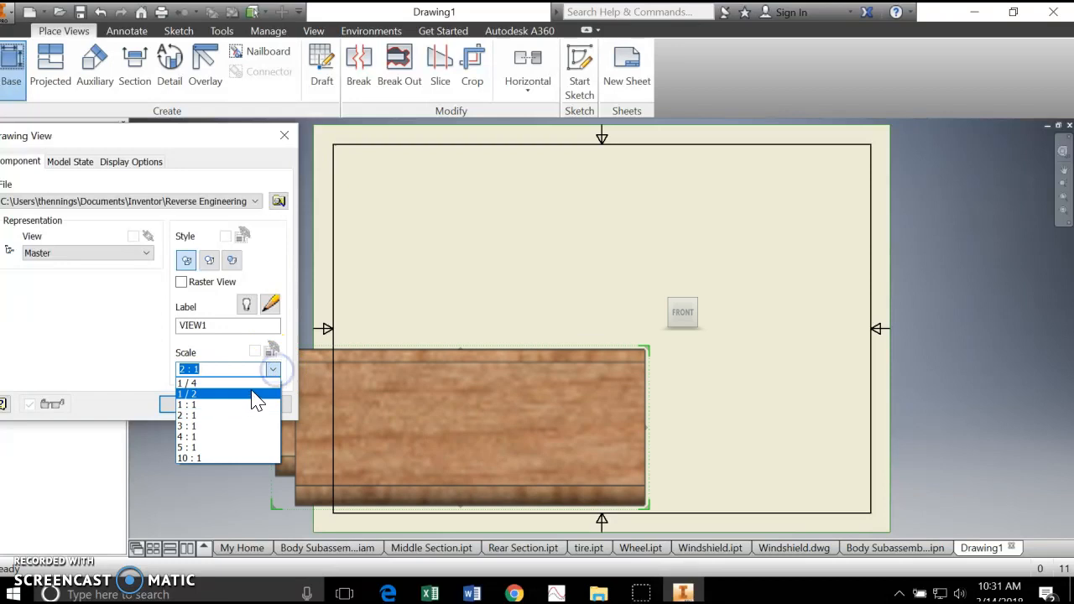
pyautogui.click(253, 384)
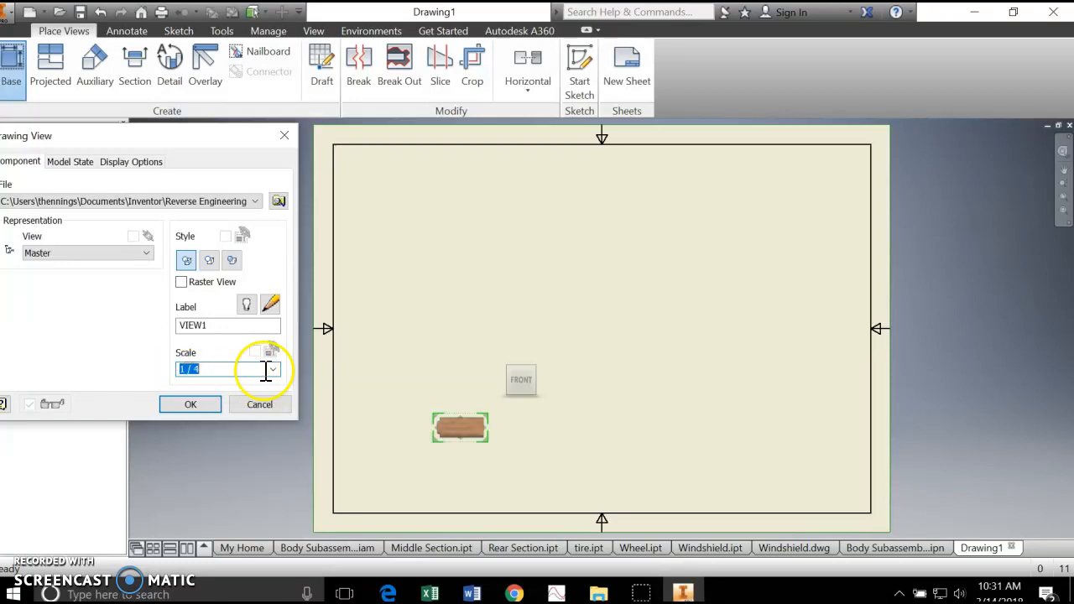
pyautogui.click(273, 370)
pyautogui.click(256, 405)
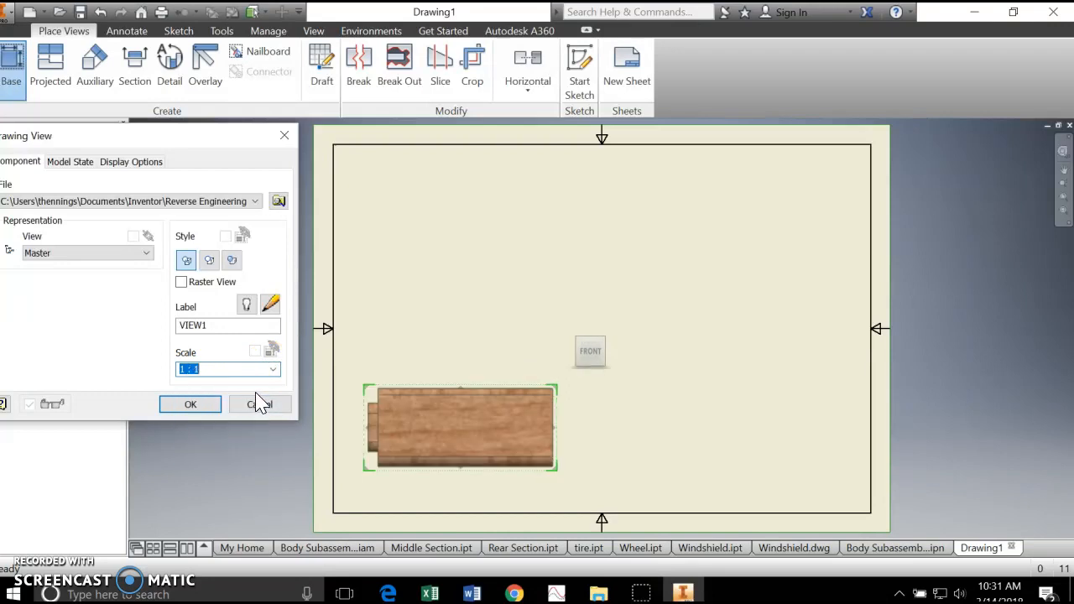
pyautogui.click(189, 404)
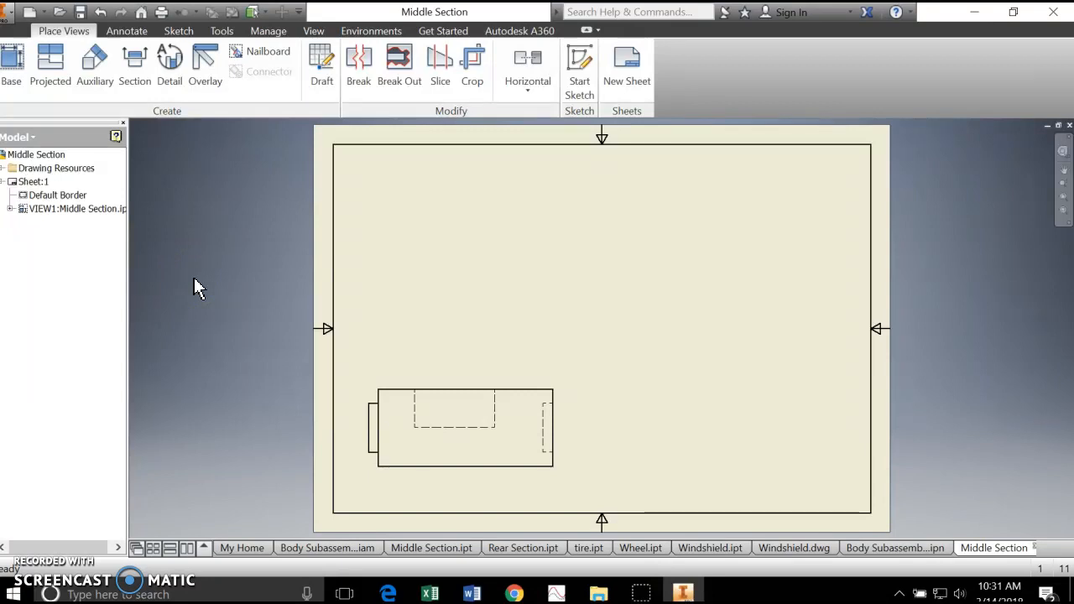
# Project a top view, an isometric view and a right-side view from the front base view and create them
pyautogui.click(50, 68)
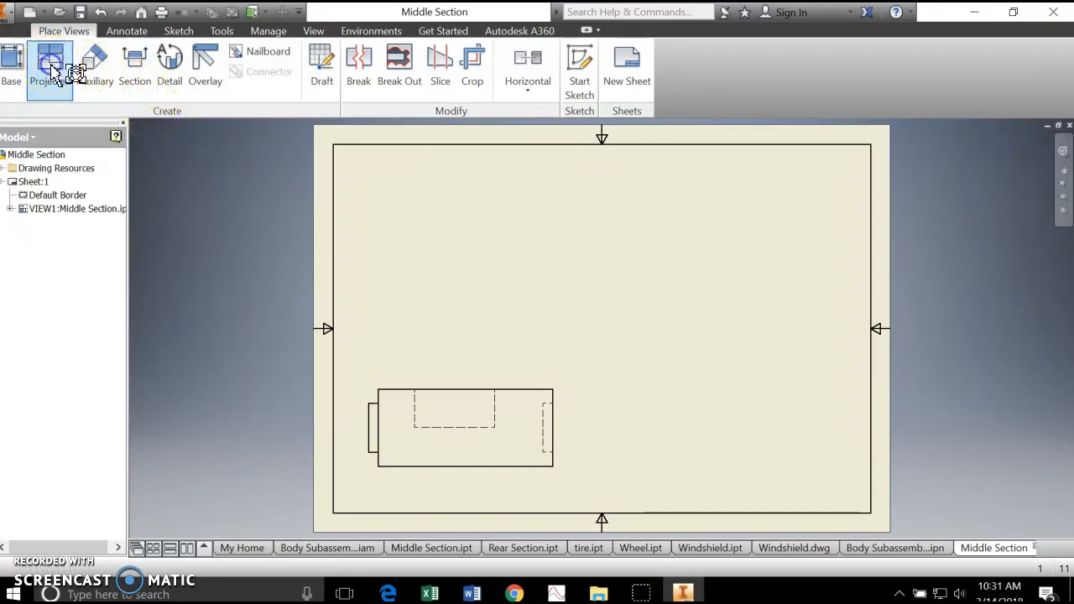
pyautogui.click(454, 405)
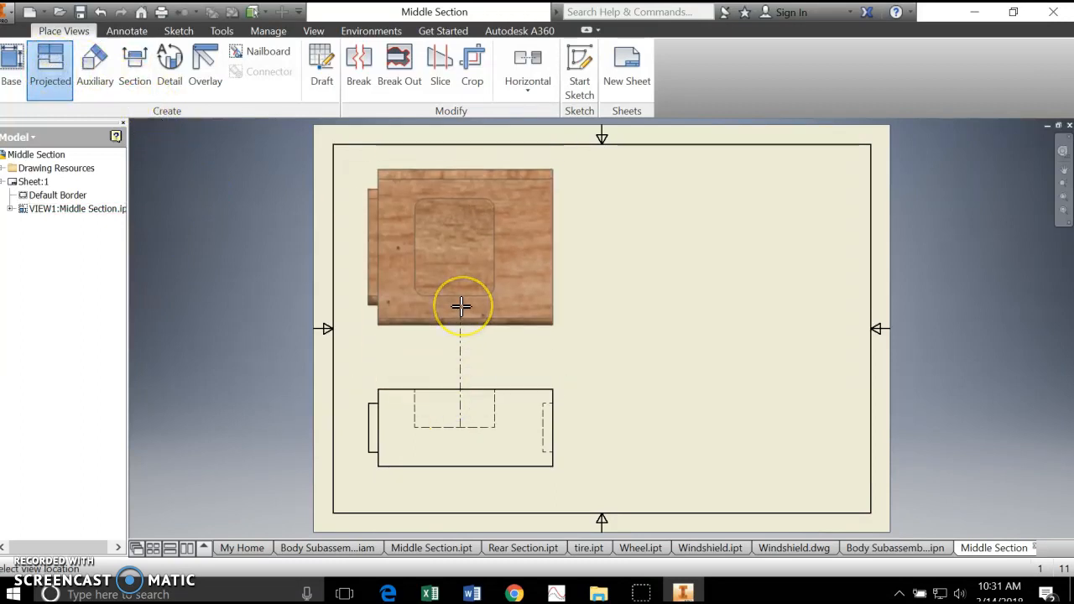
pyautogui.click(462, 306)
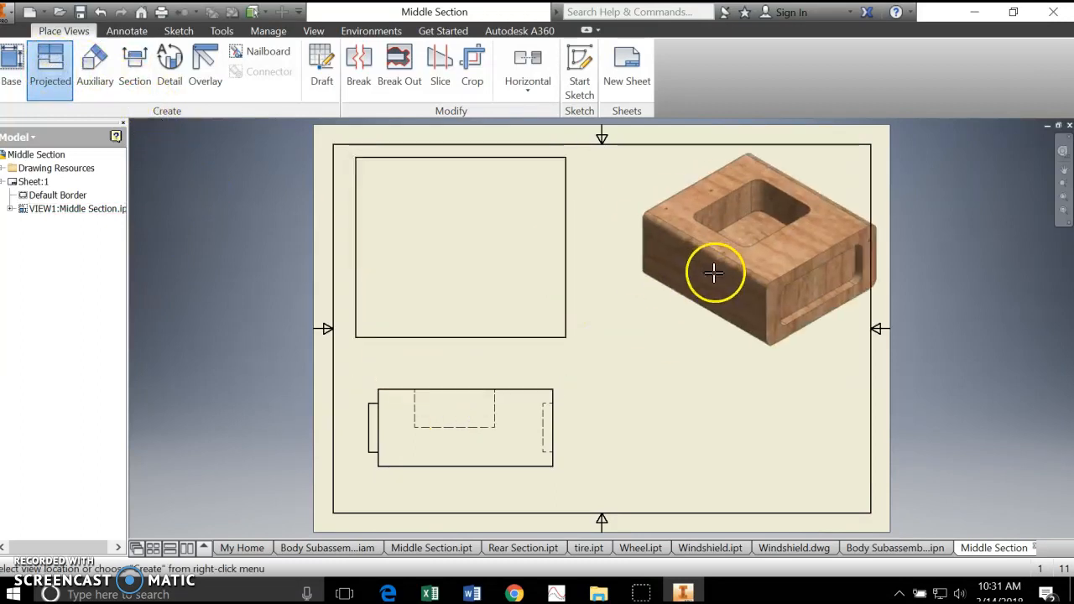
pyautogui.click(680, 267)
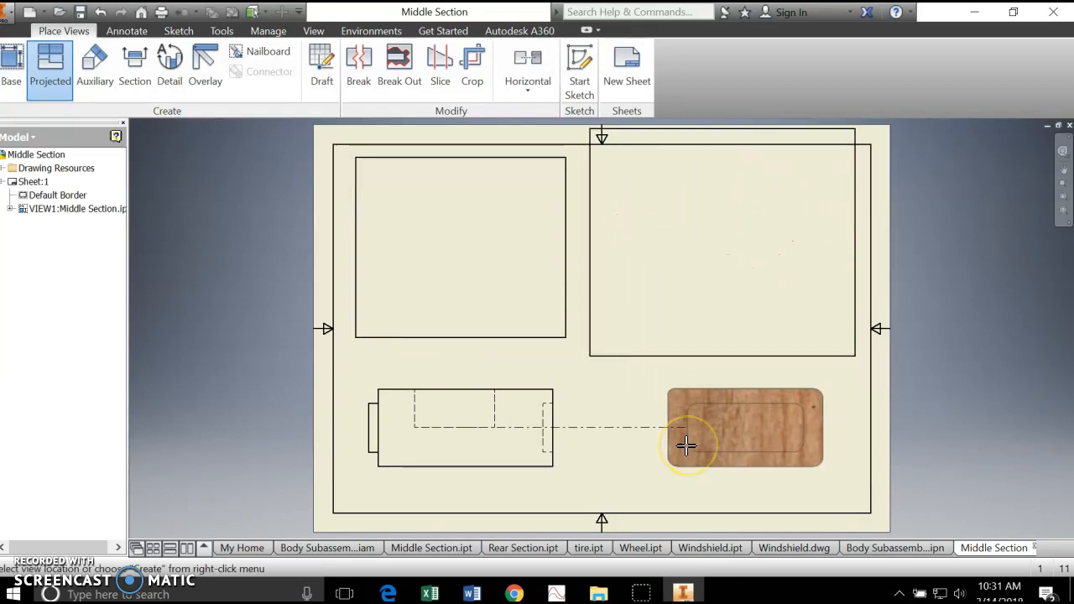
pyautogui.click(687, 447)
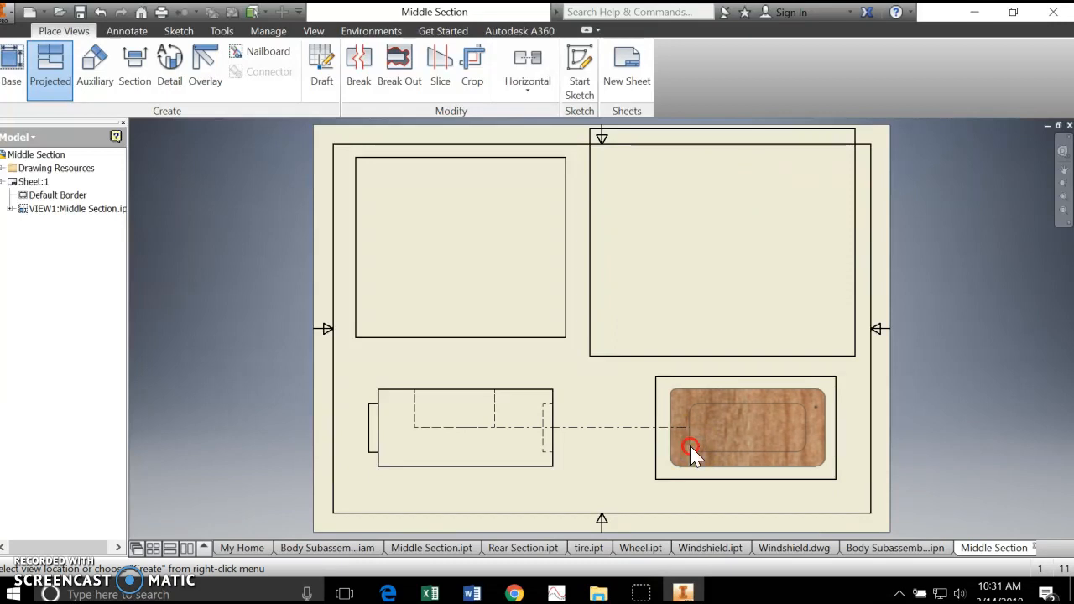
pyautogui.rightClick(688, 447)
pyautogui.click(747, 446)
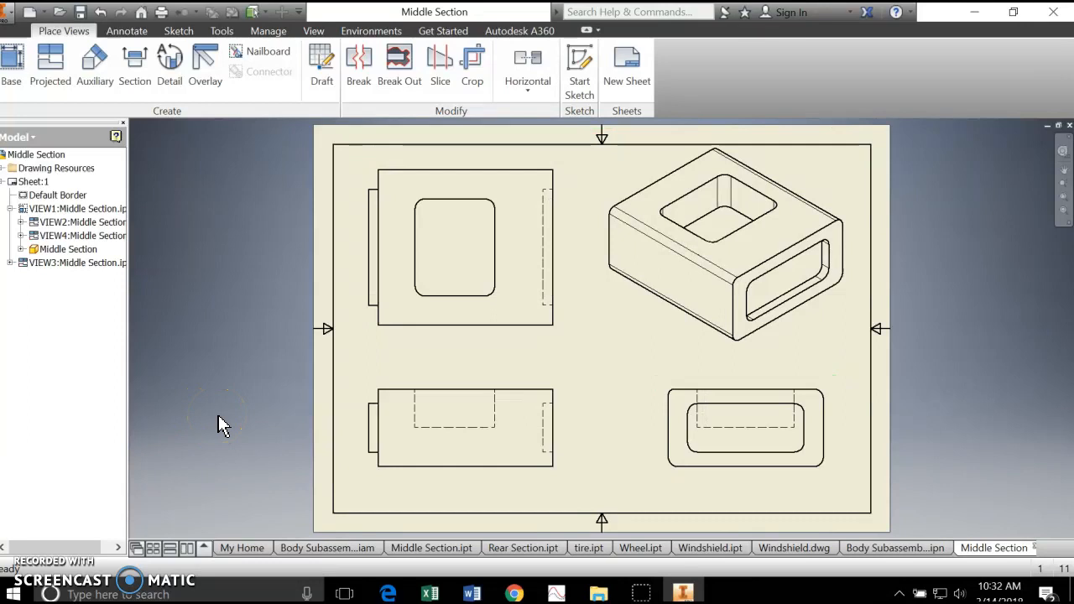
# Edit the front base view and turn on the Shaded style for it and its orthographic projections
pyautogui.rightClick(509, 433)
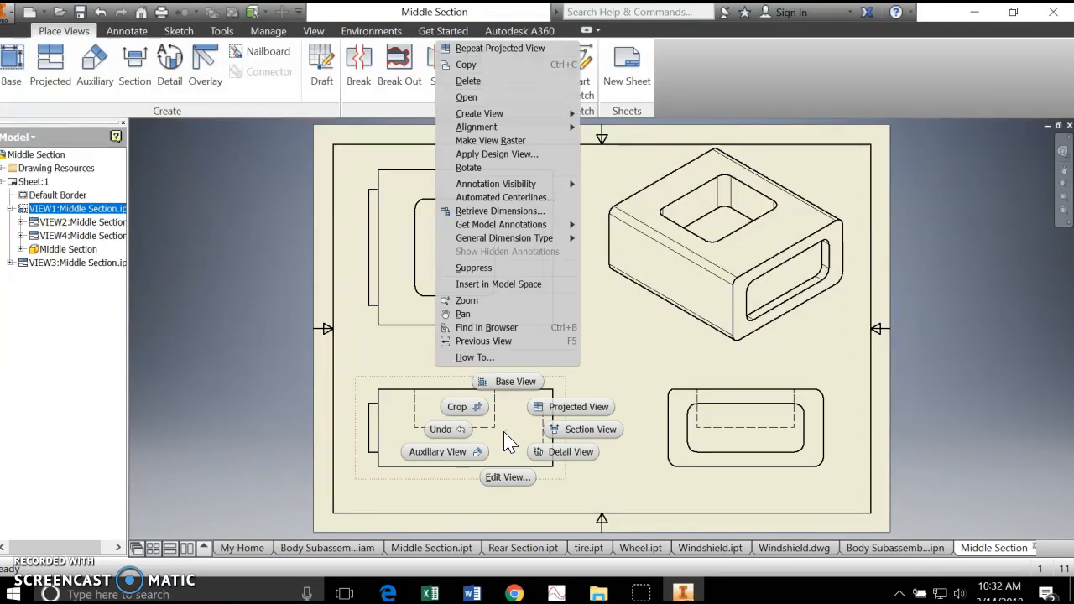
pyautogui.click(509, 478)
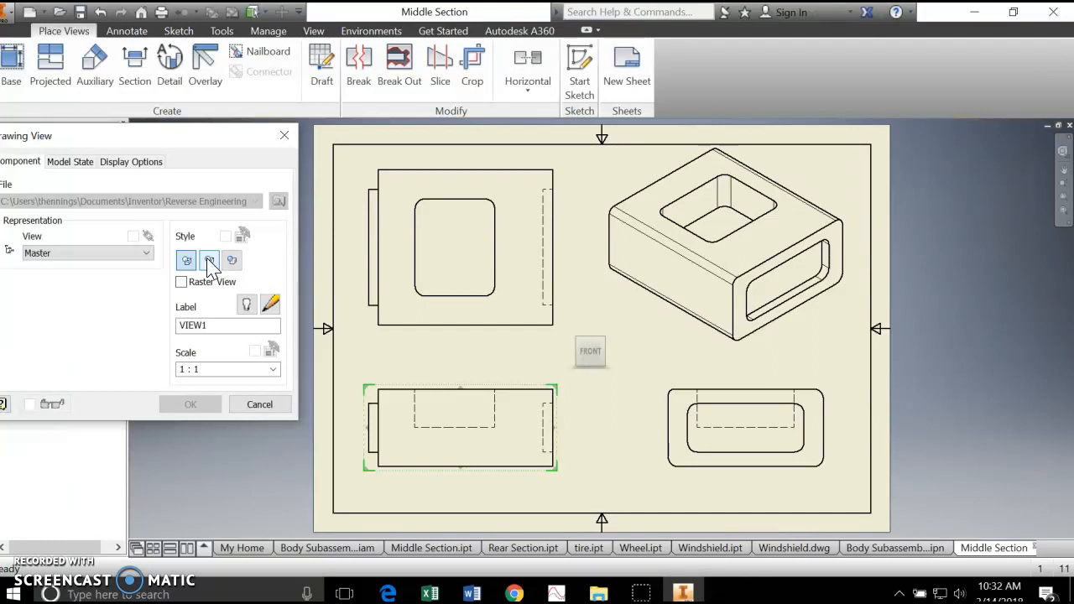
pyautogui.click(233, 261)
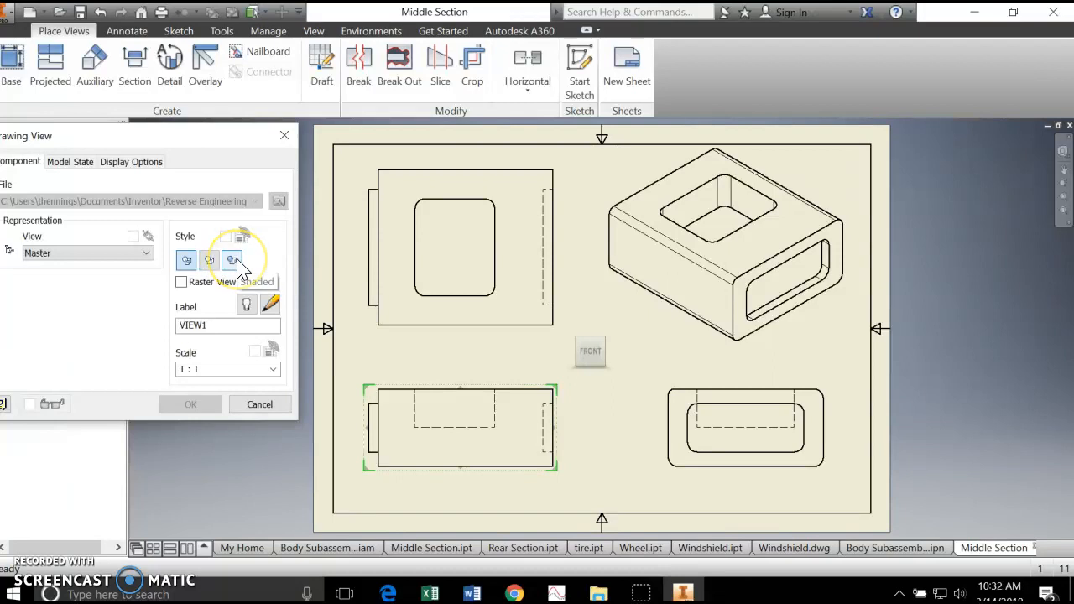
pyautogui.click(232, 261)
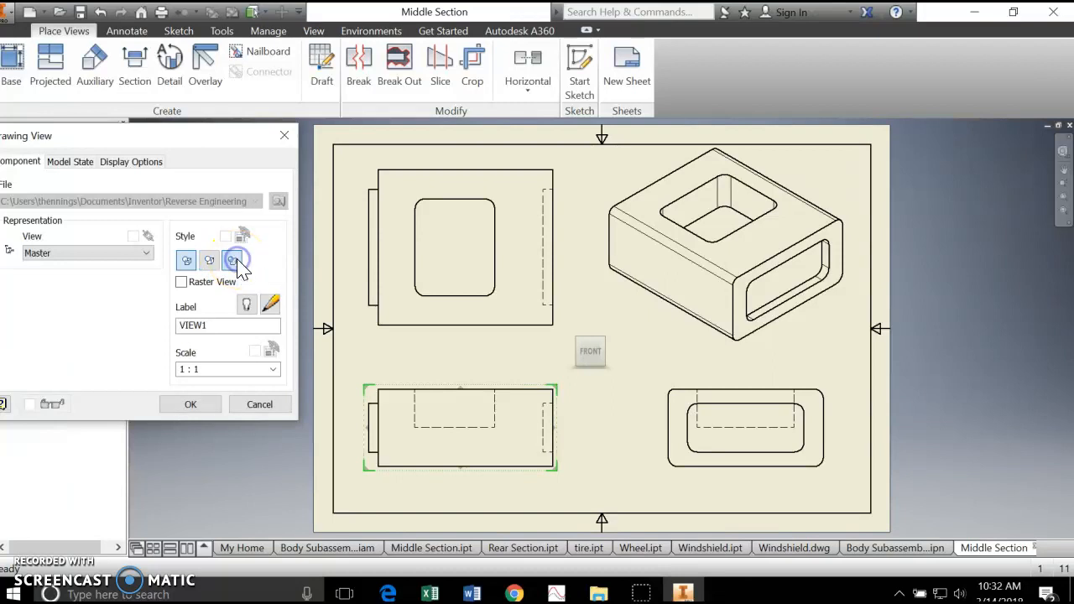
pyautogui.click(191, 405)
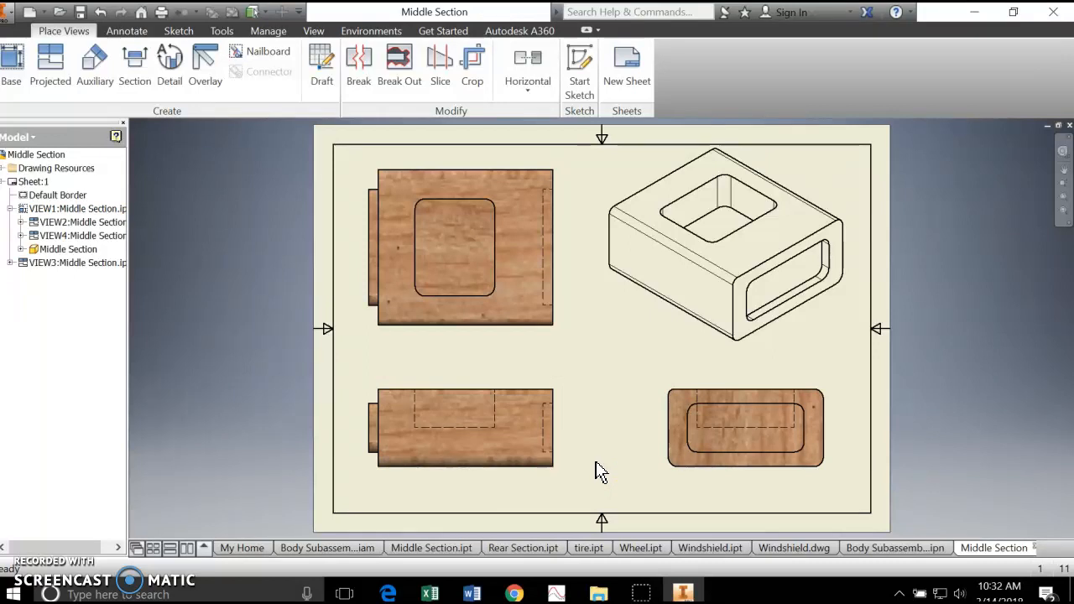
# Turn on the Shaded style for the isometric view
pyautogui.rightClick(683, 295)
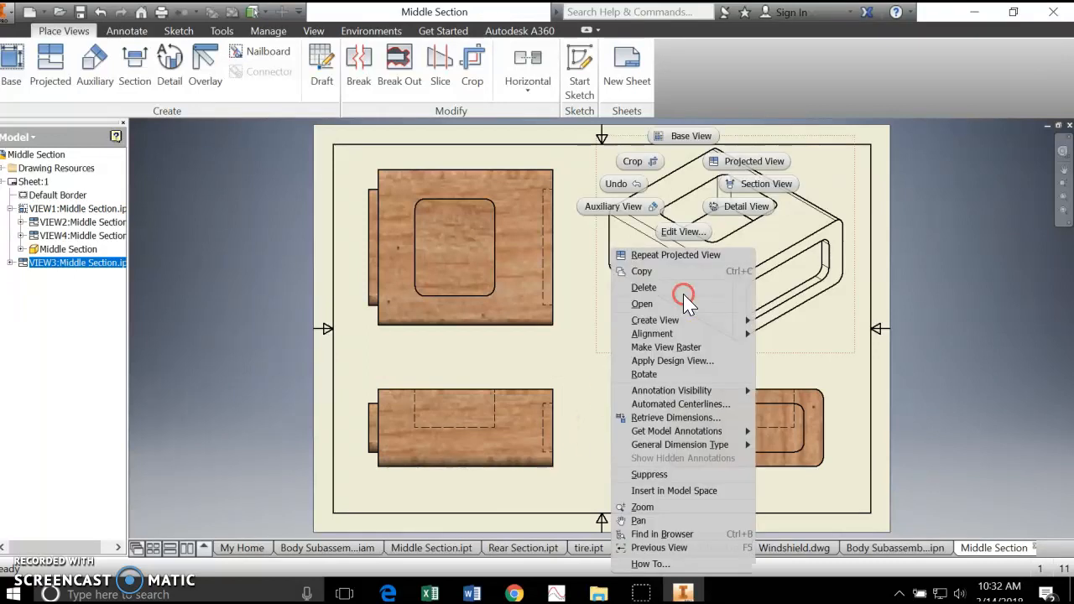
pyautogui.click(681, 233)
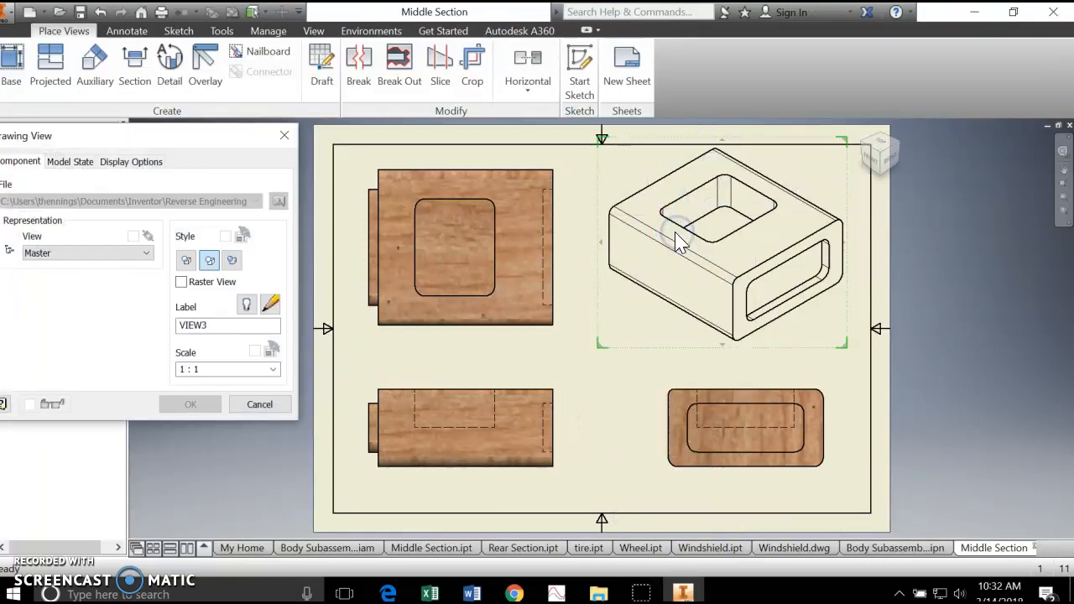
pyautogui.click(232, 261)
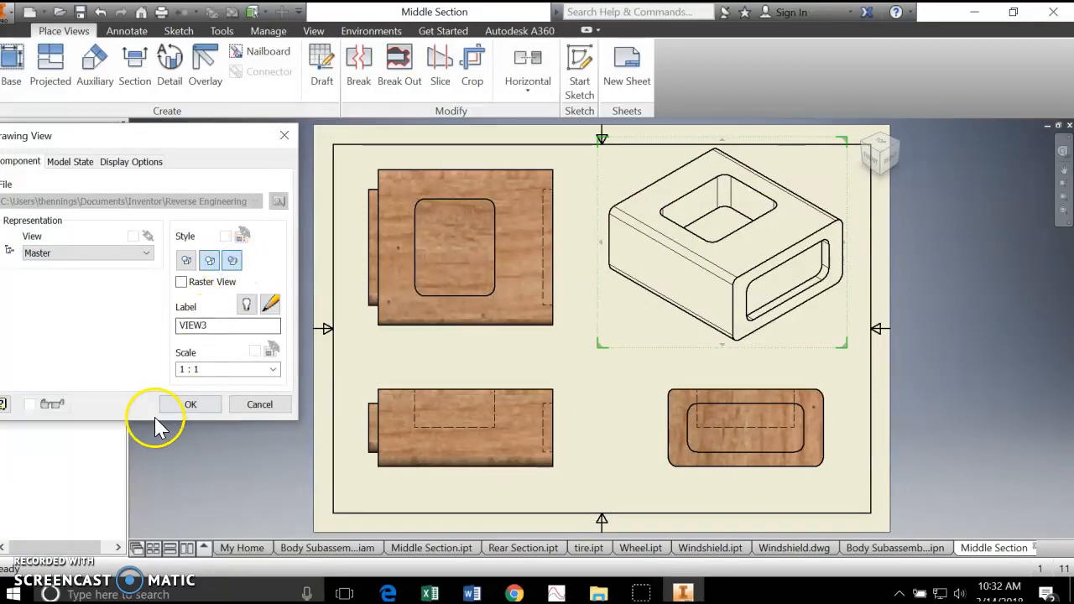
pyautogui.click(191, 406)
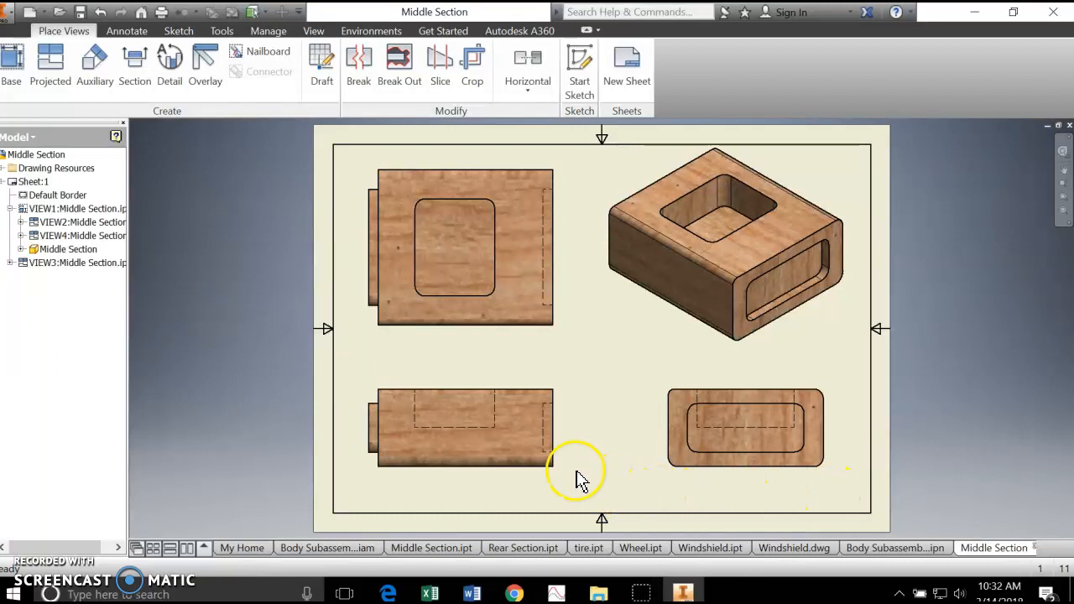
# Add a text note below the lower views reading "Middle Section of Automoblox T9. Created by." followed by the creator's name
pyautogui.click(134, 32)
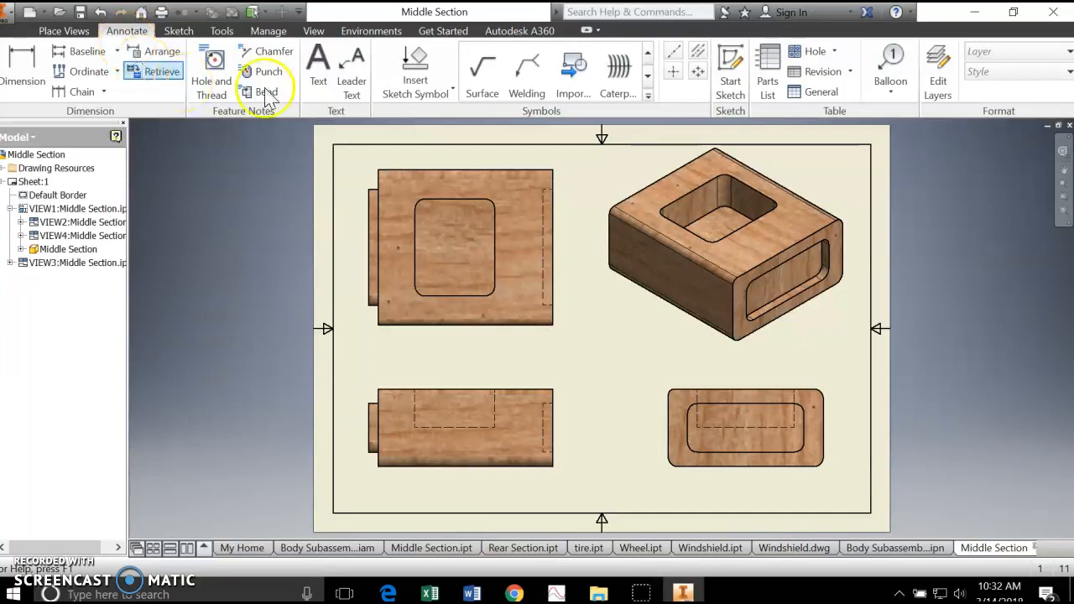
pyautogui.click(318, 60)
pyautogui.moveTo(522, 477); pyautogui.dragTo(843, 507)
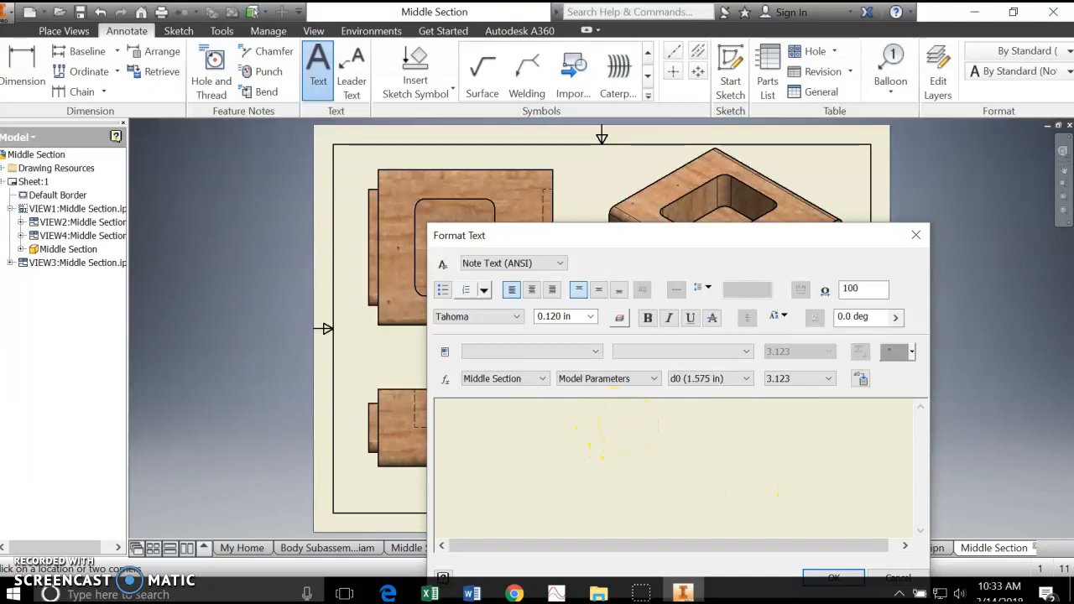
pyautogui.write('Middle Section of Automoblox')
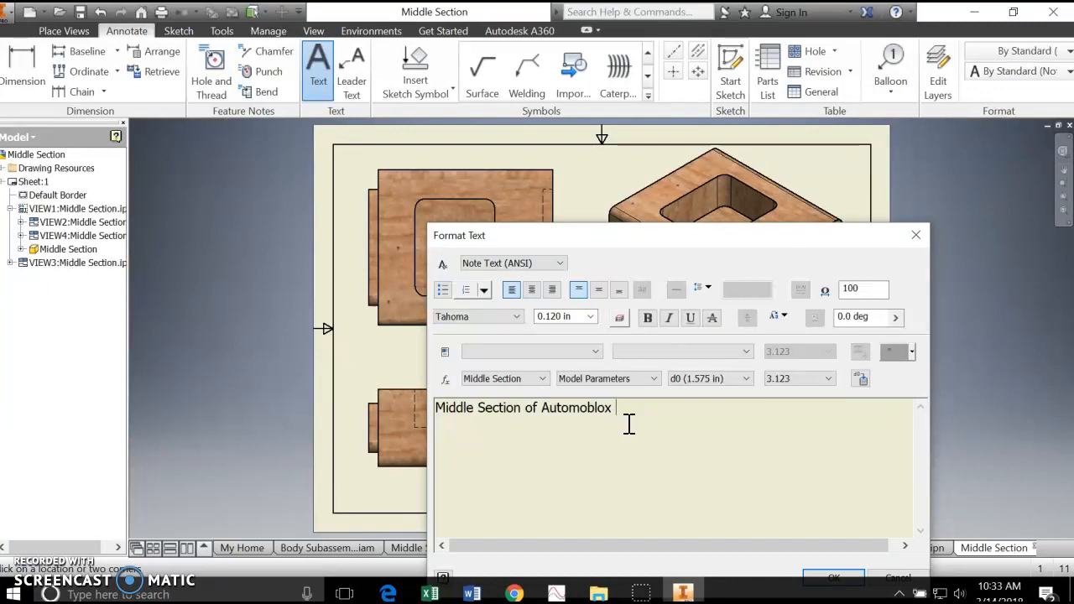
pyautogui.write('T9. Created by. Todd Hennings')
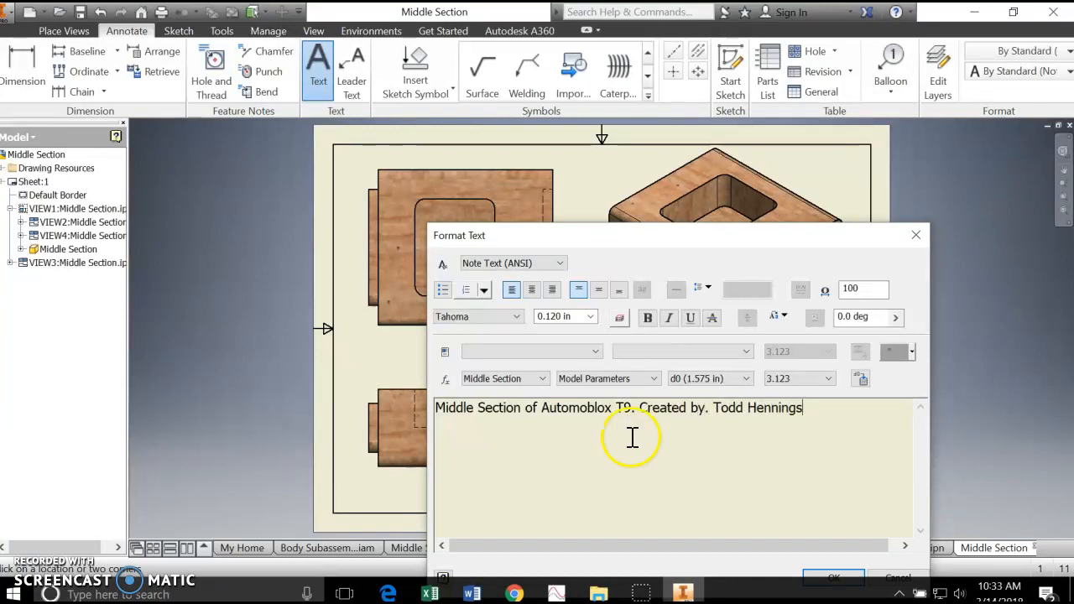
pyautogui.click(834, 577)
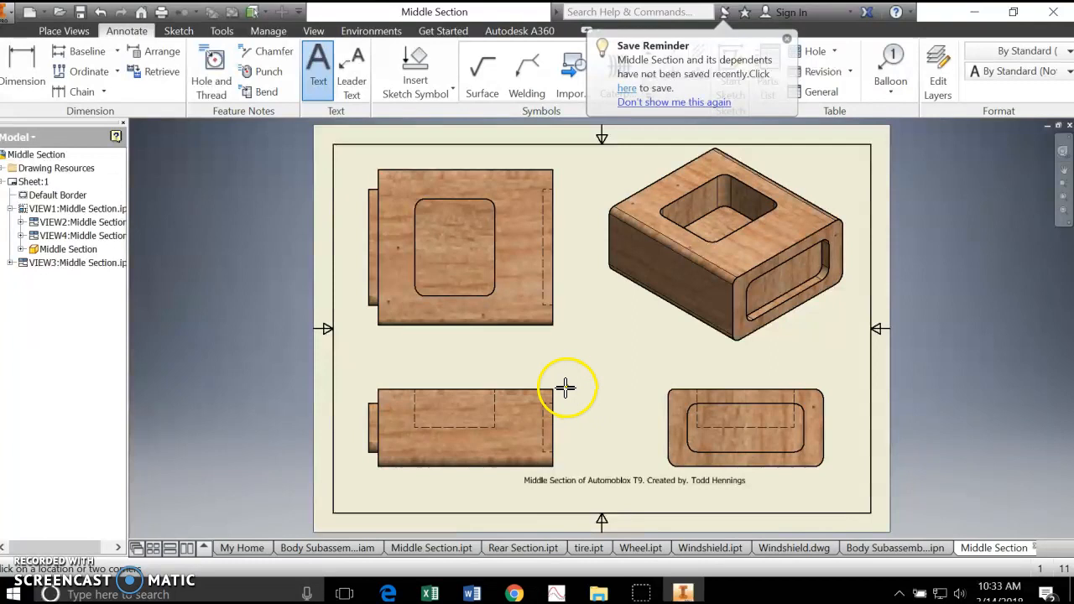
pyautogui.press('Escape')
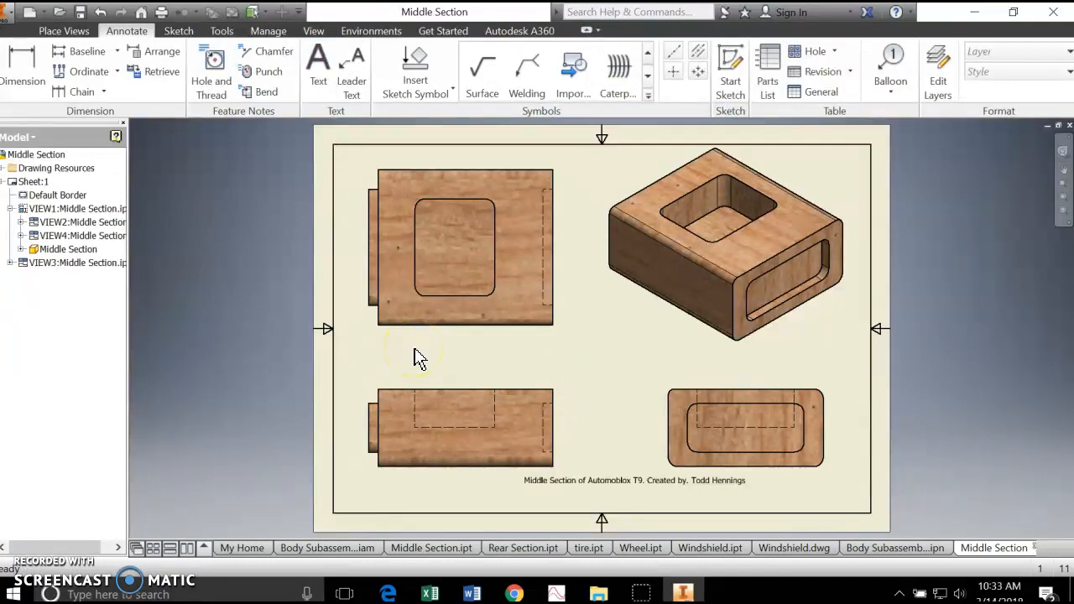